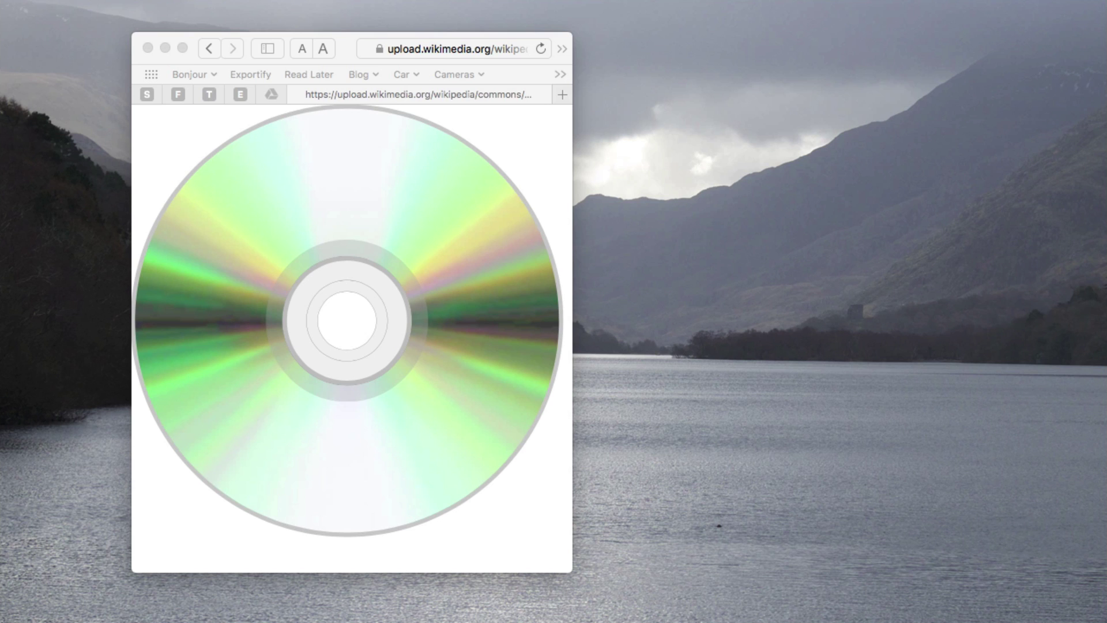
Move the dBpoweramp Music Converter launcher window (Release 15.8) to the centre of the screen.
drag(277, 380, 552, 147)
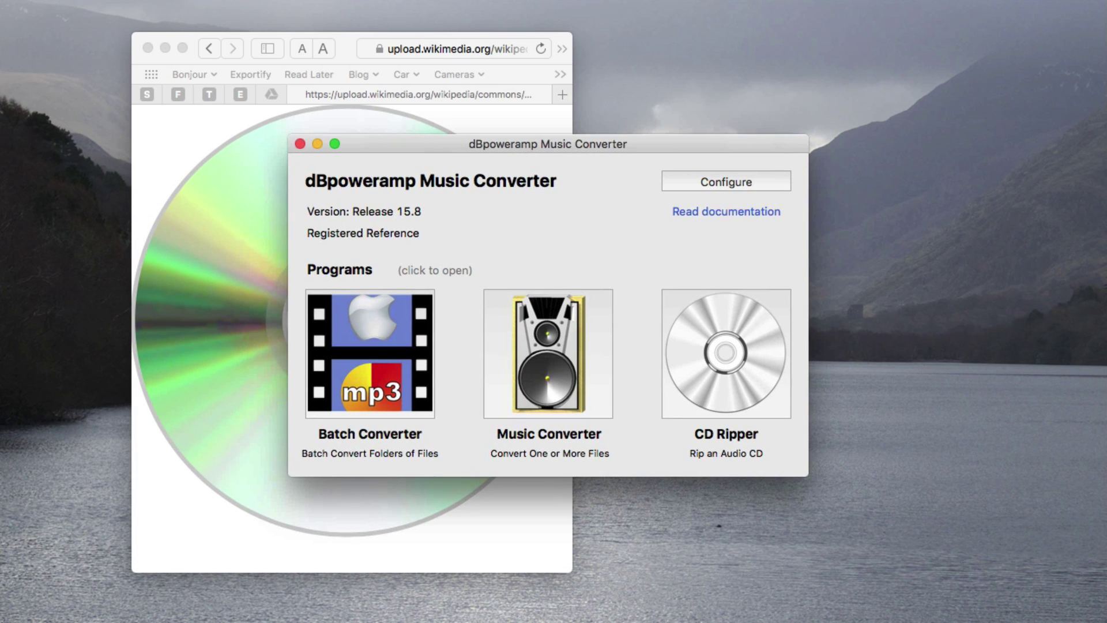
Bring Safari forward, load the dbpoweramp website, and enlarge the browser window.
key(super+Tab)
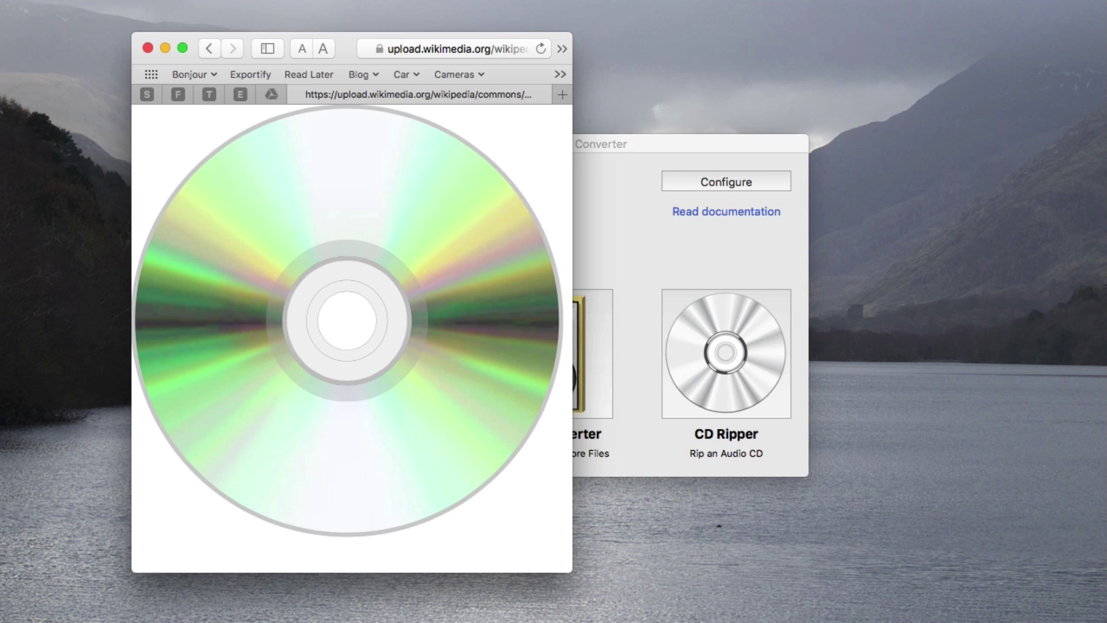
click(424, 53)
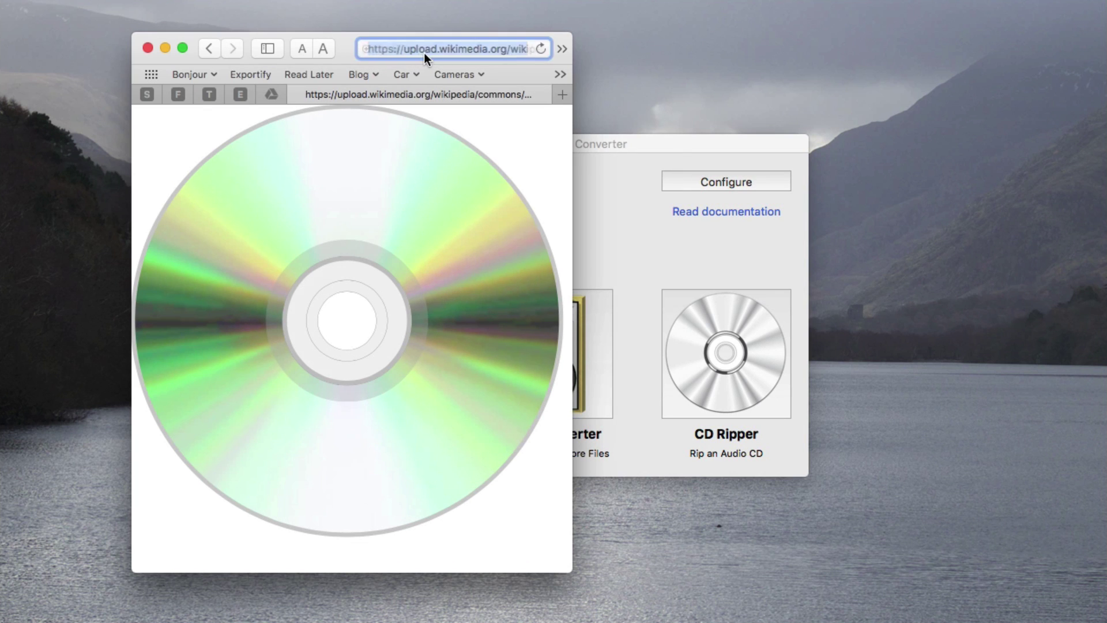
text(dbpoweramp.... — dBpow...)
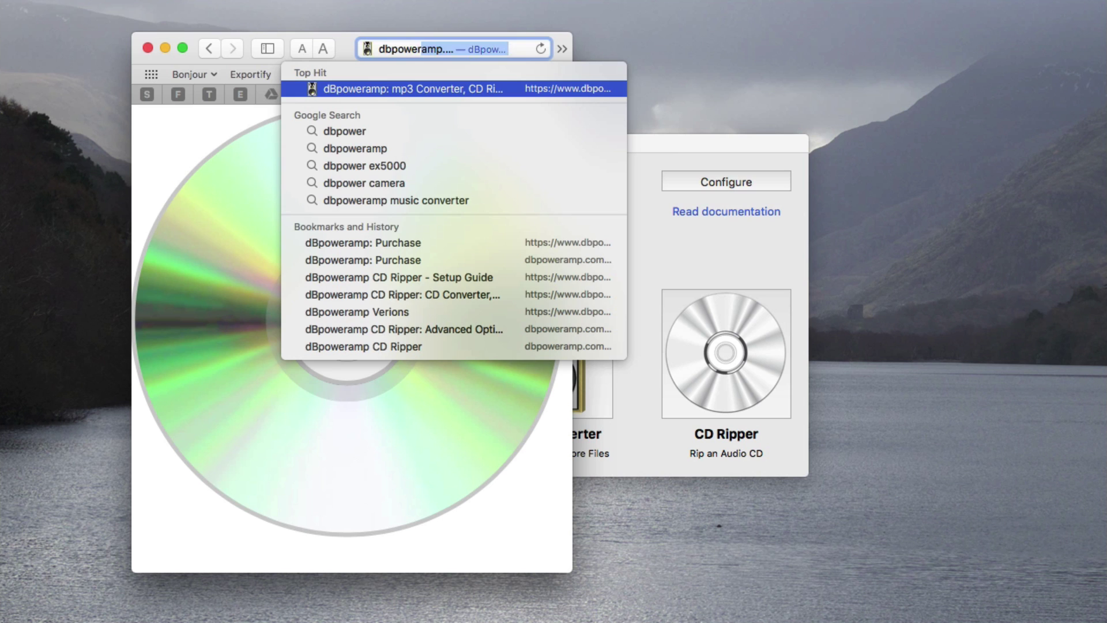
key(Return)
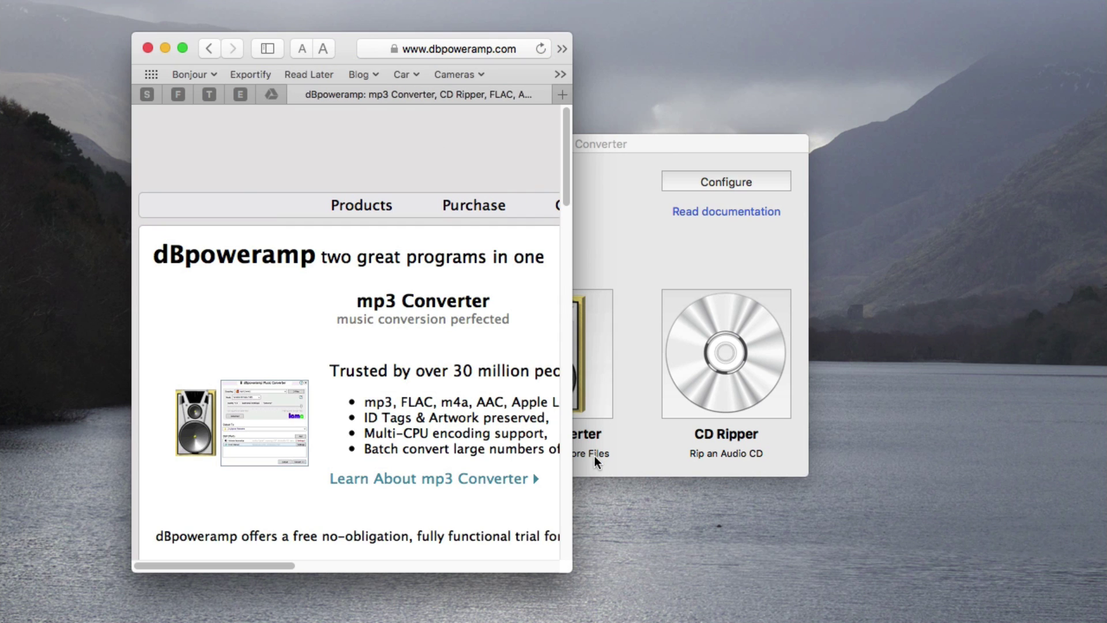
drag(571, 573, 1092, 582)
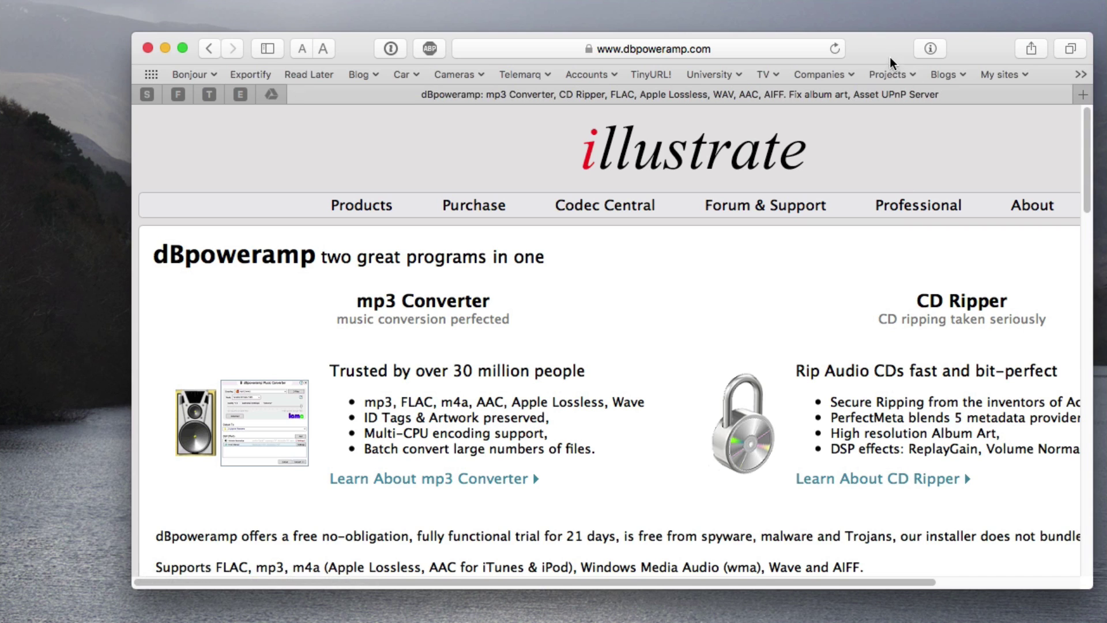
drag(885, 52, 803, 48)
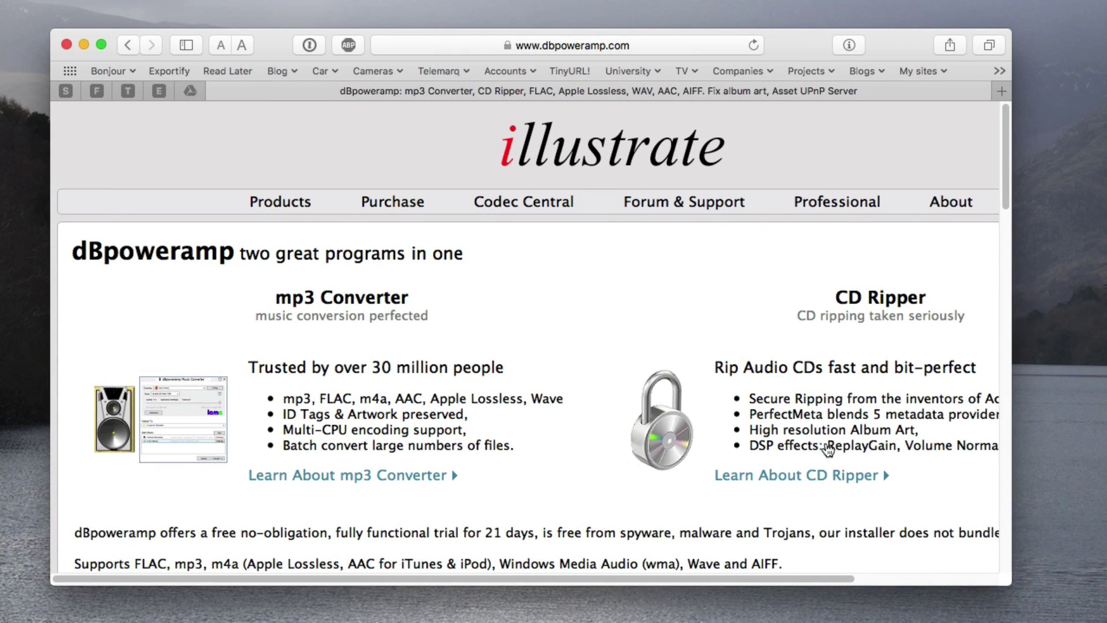
drag(1013, 438, 1086, 447)
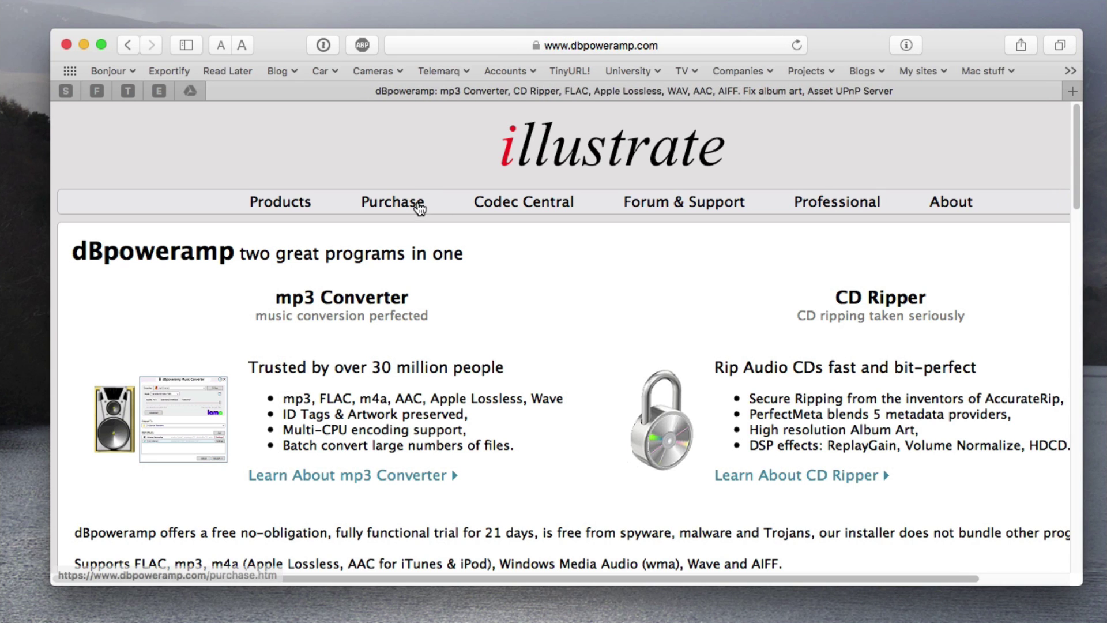
Open the dBpoweramp Purchase page and look over it.
click(410, 202)
scroll(530, 319, down, 5)
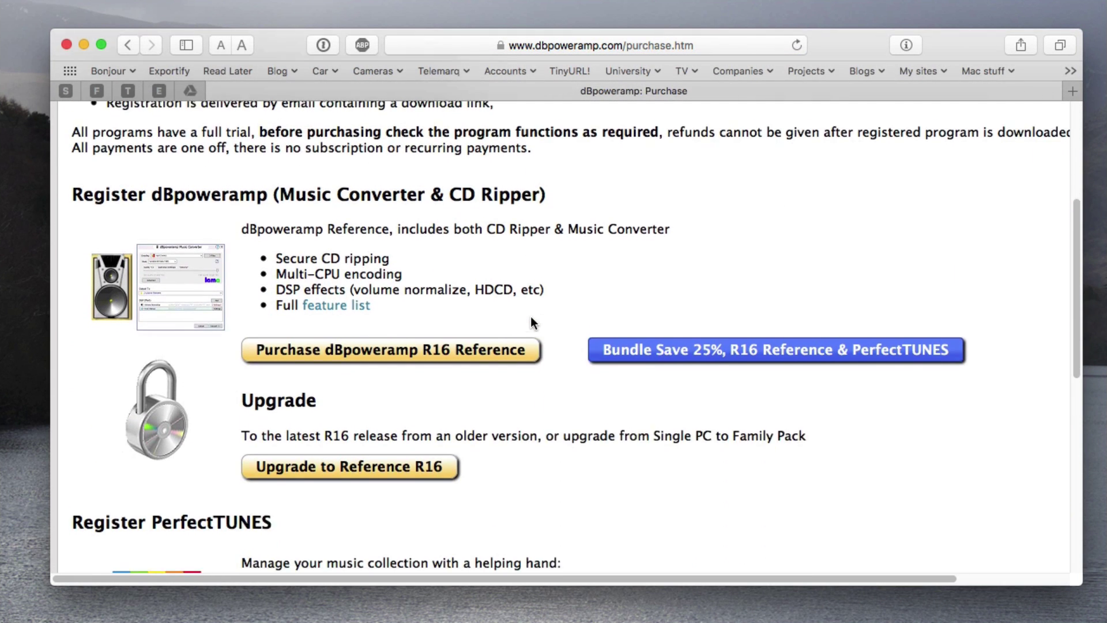
scroll(530, 319, up, 1)
scroll(531, 316, up, 1)
scroll(530, 316, down, 6)
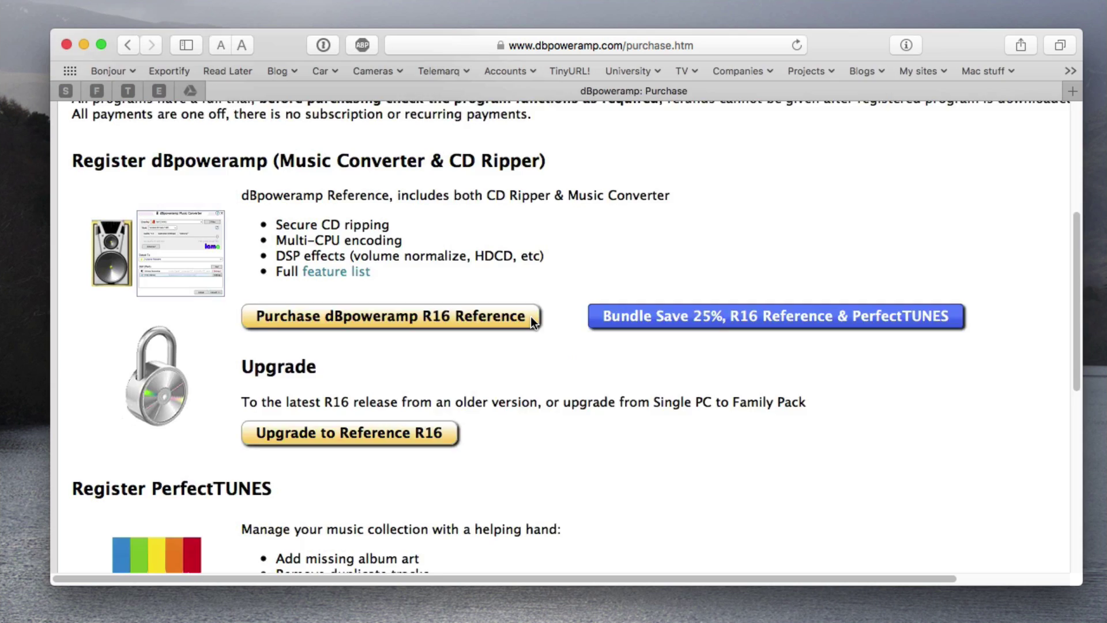
scroll(531, 316, up, 3)
Open the Purchase dBpoweramp R16 Reference store page and scroll through its pricing.
click(447, 208)
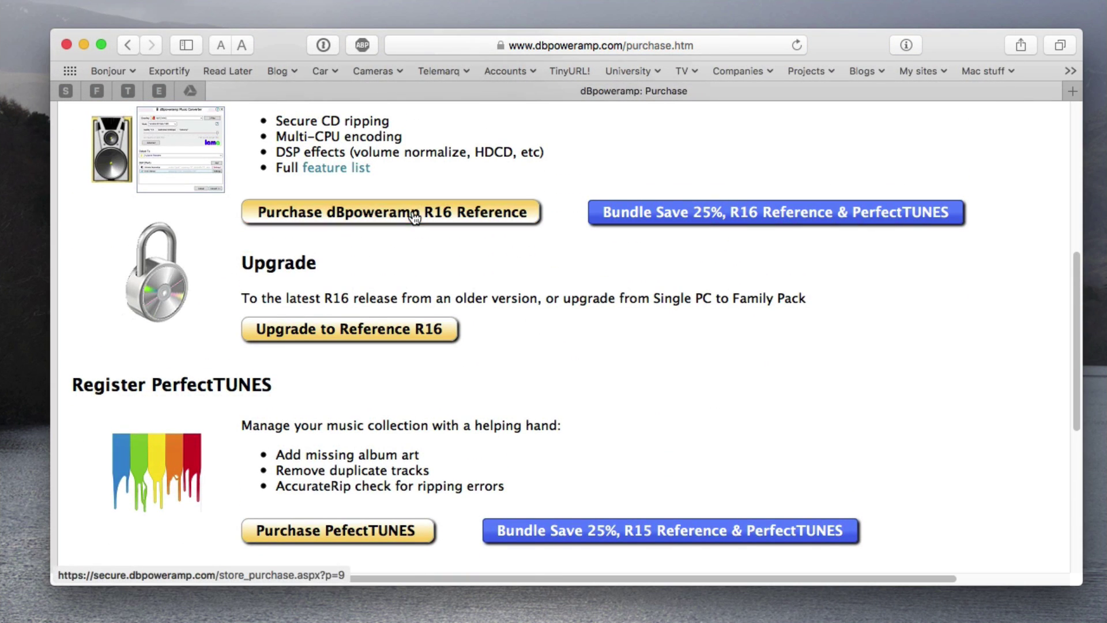
scroll(828, 377, down, 3)
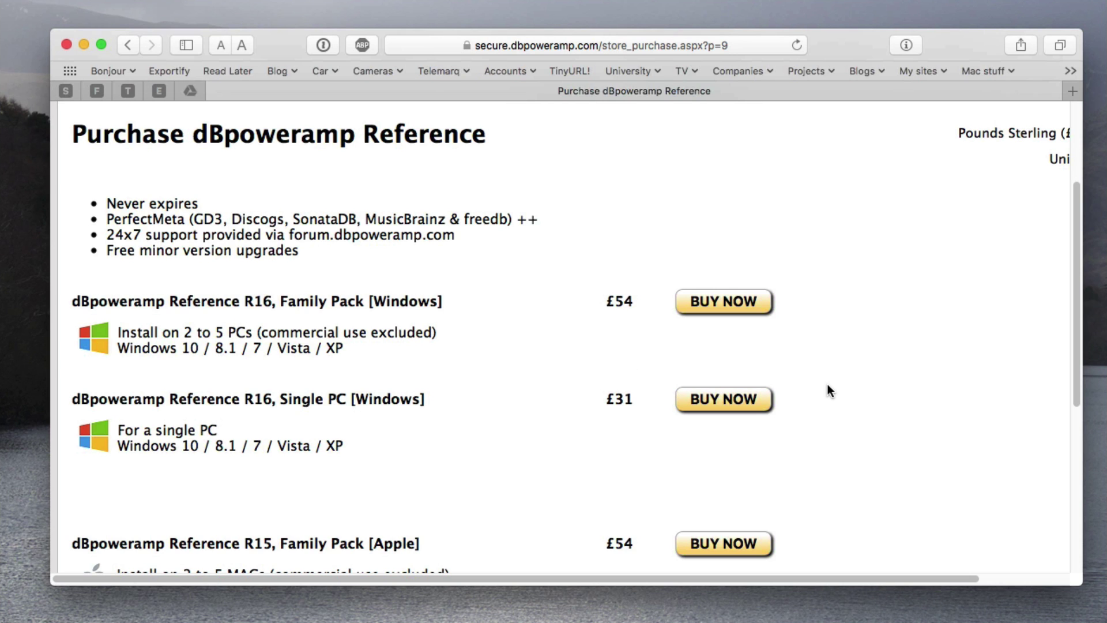
scroll(828, 383, down, 4)
scroll(828, 382, up, 3)
scroll(828, 383, down, 1)
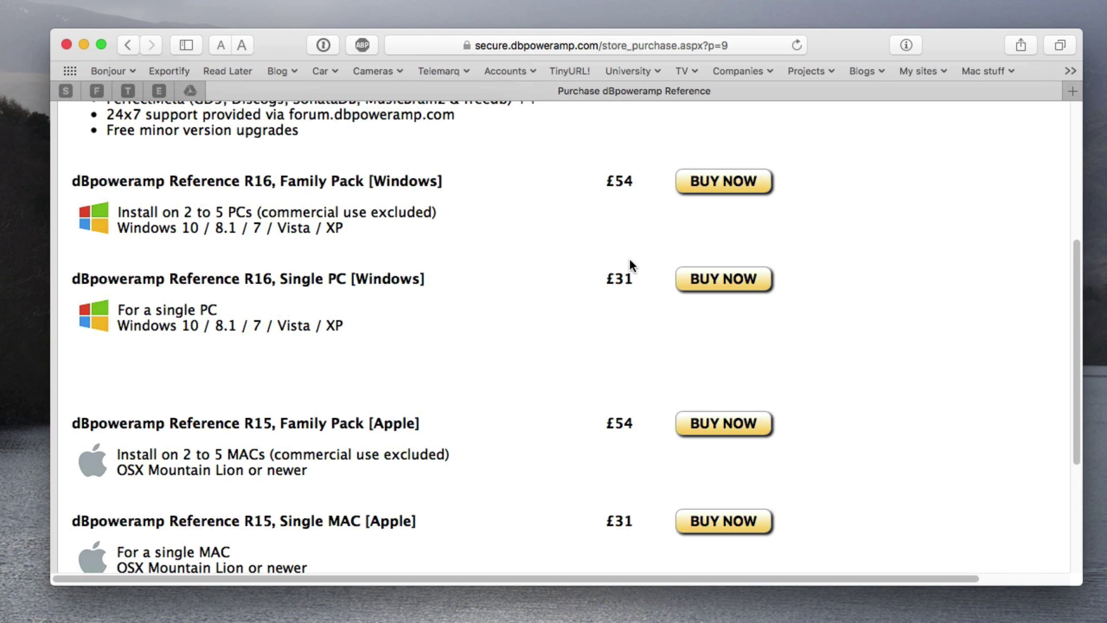
scroll(856, 349, down, 3)
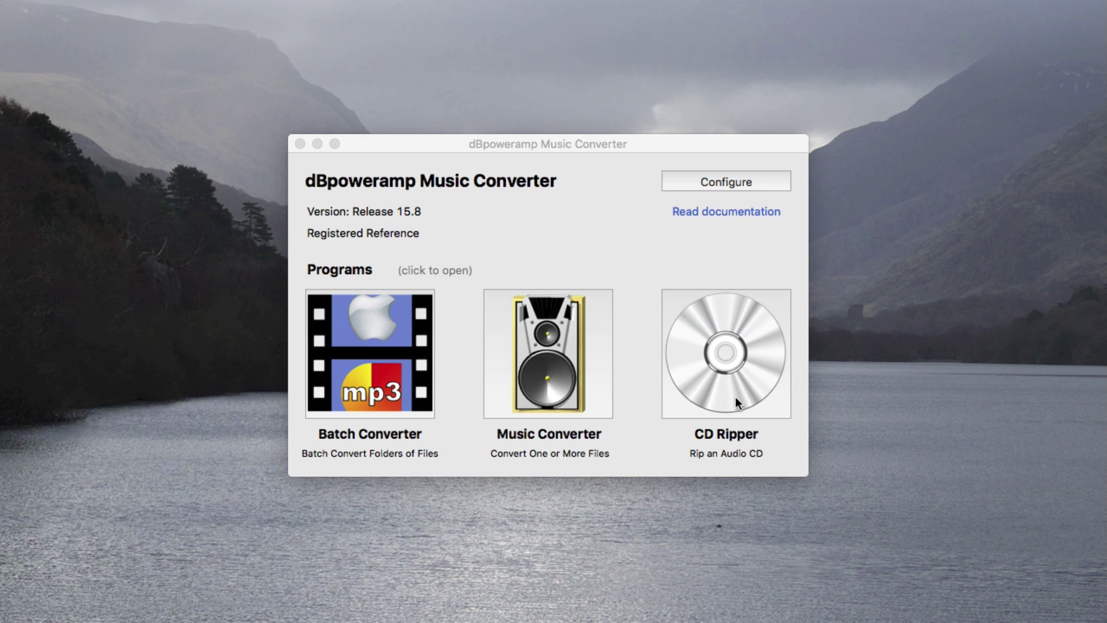
Launch CD Ripper to load the 18-track Chicago soundtrack with FLAC to LaCie profile.
click(729, 411)
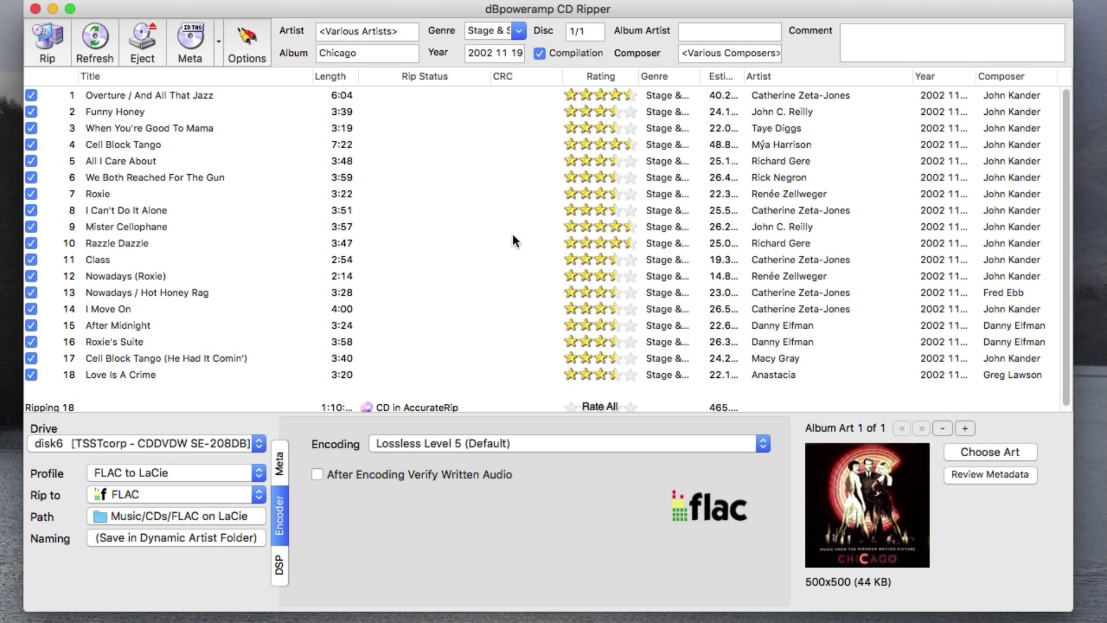
Review PerfectMeta matches, choose GD3's Soundtrack genre instead of Stage & Screen, and accept.
click(220, 42)
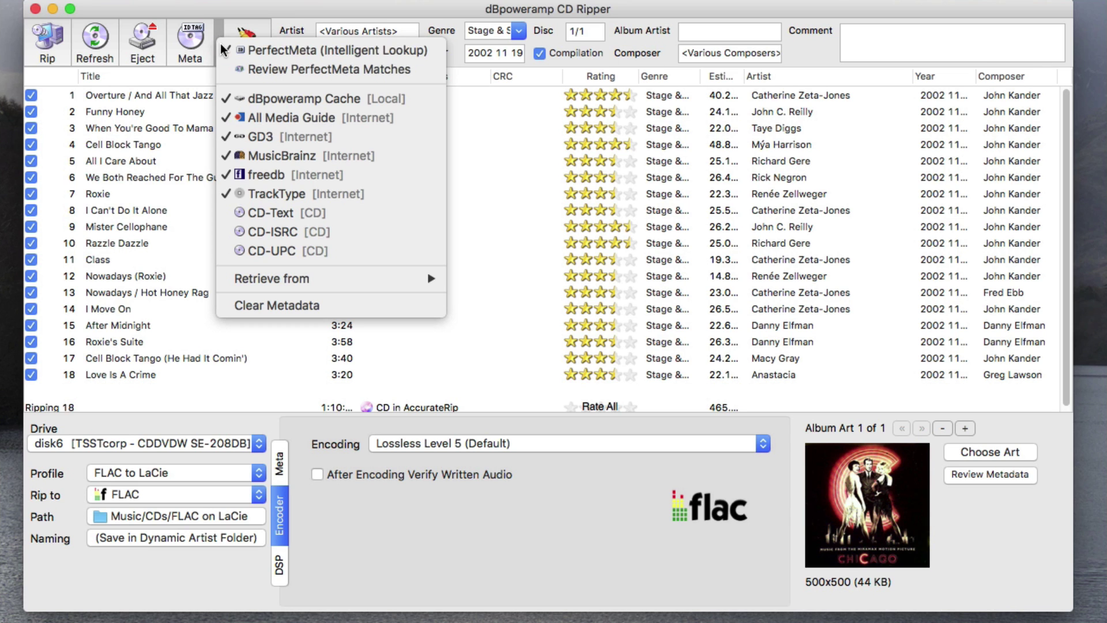
click(242, 70)
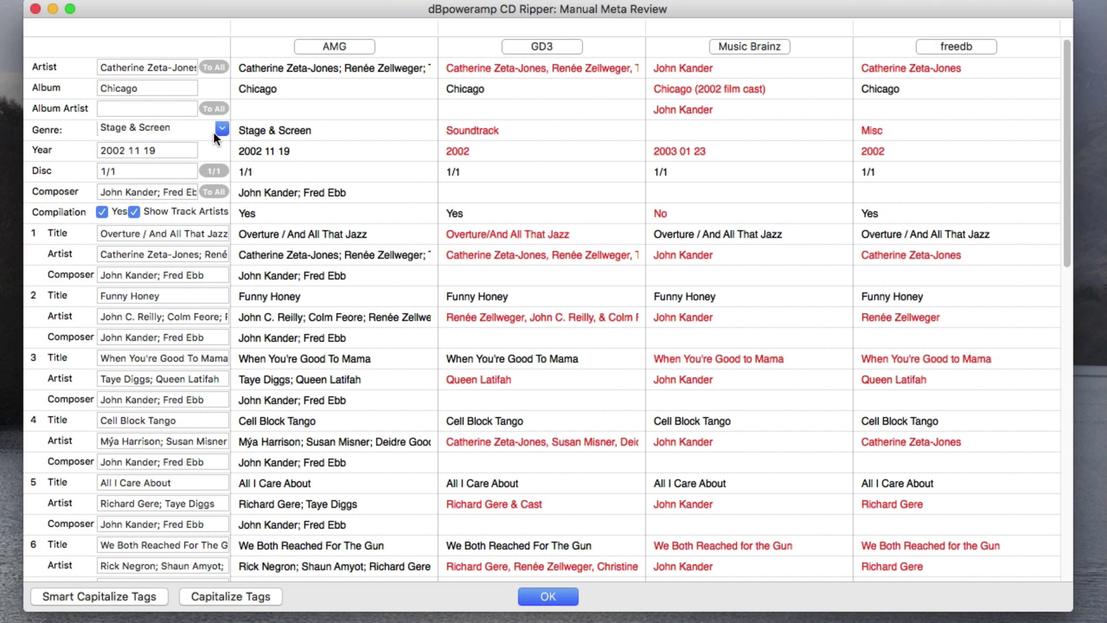
click(492, 128)
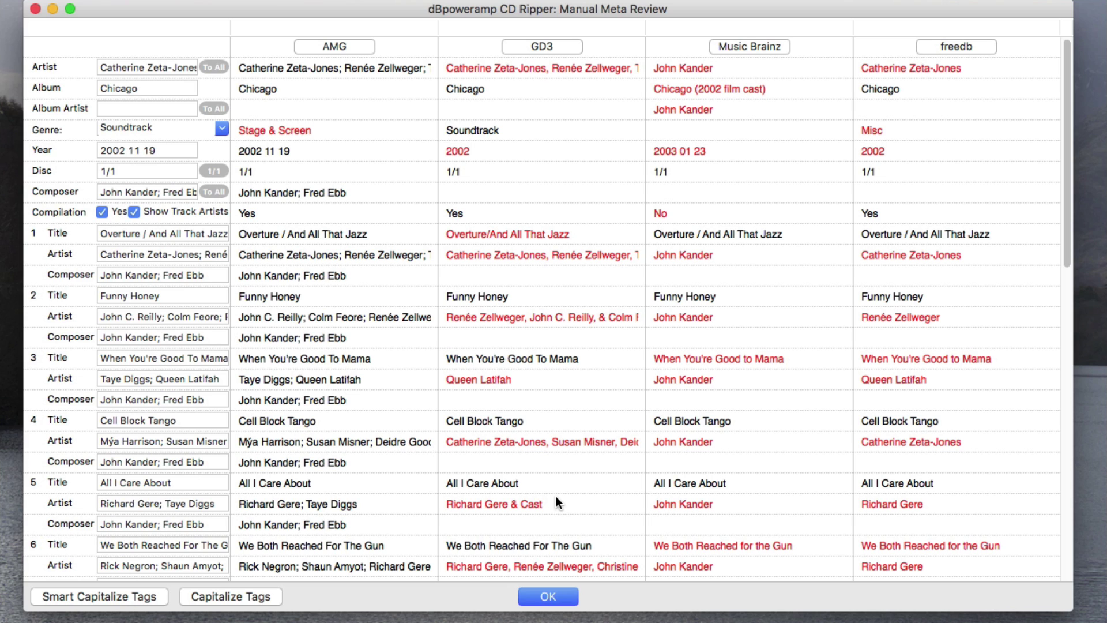
click(541, 594)
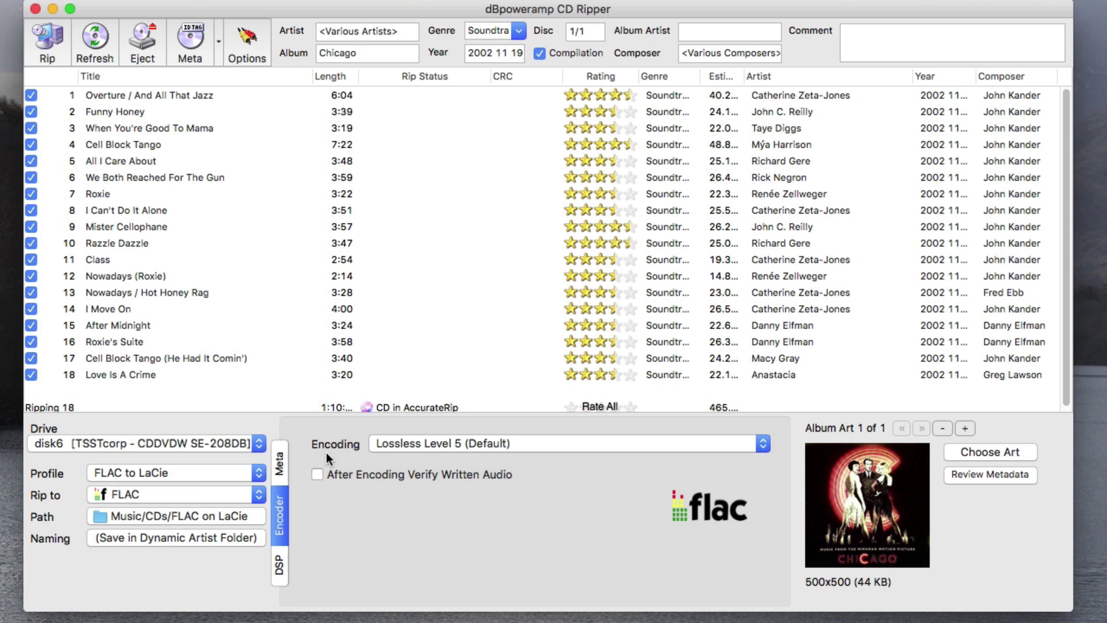
click(178, 471)
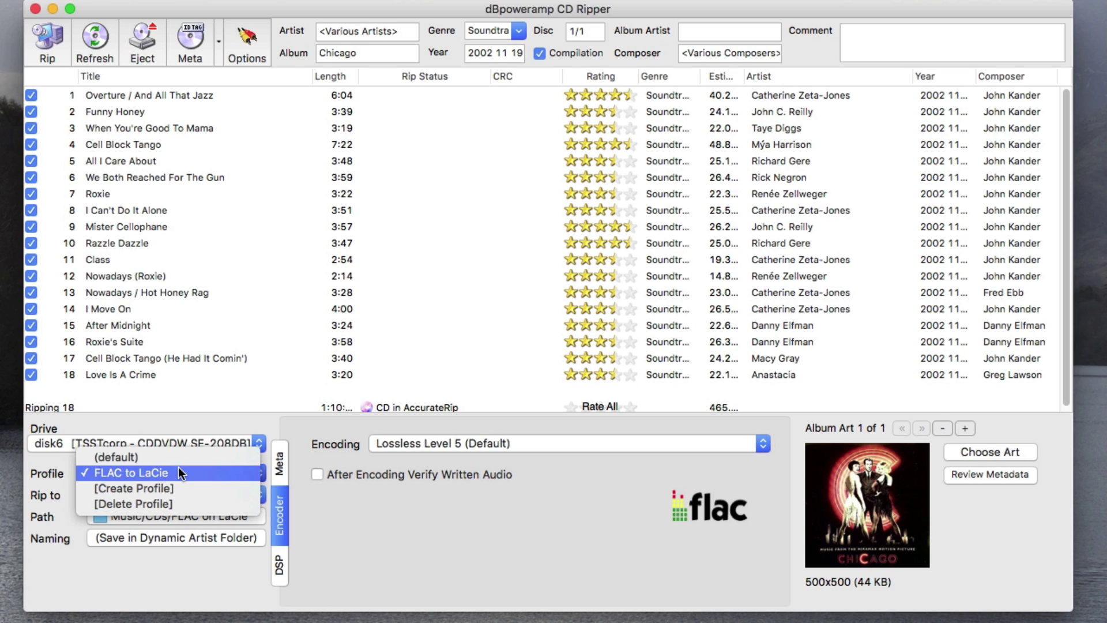
click(487, 505)
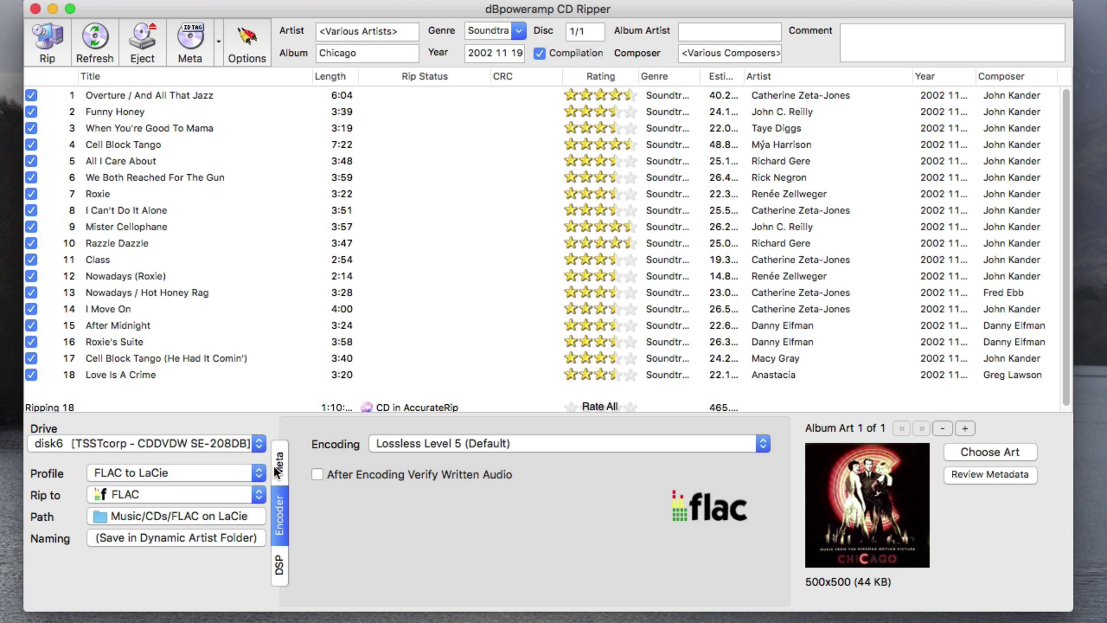
click(217, 492)
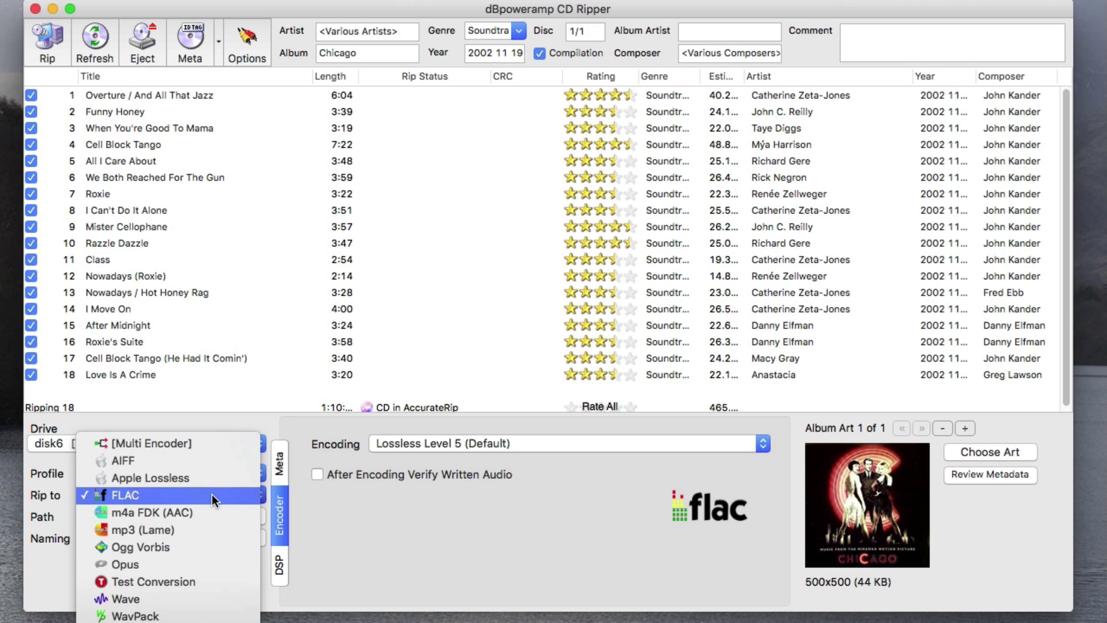
click(406, 537)
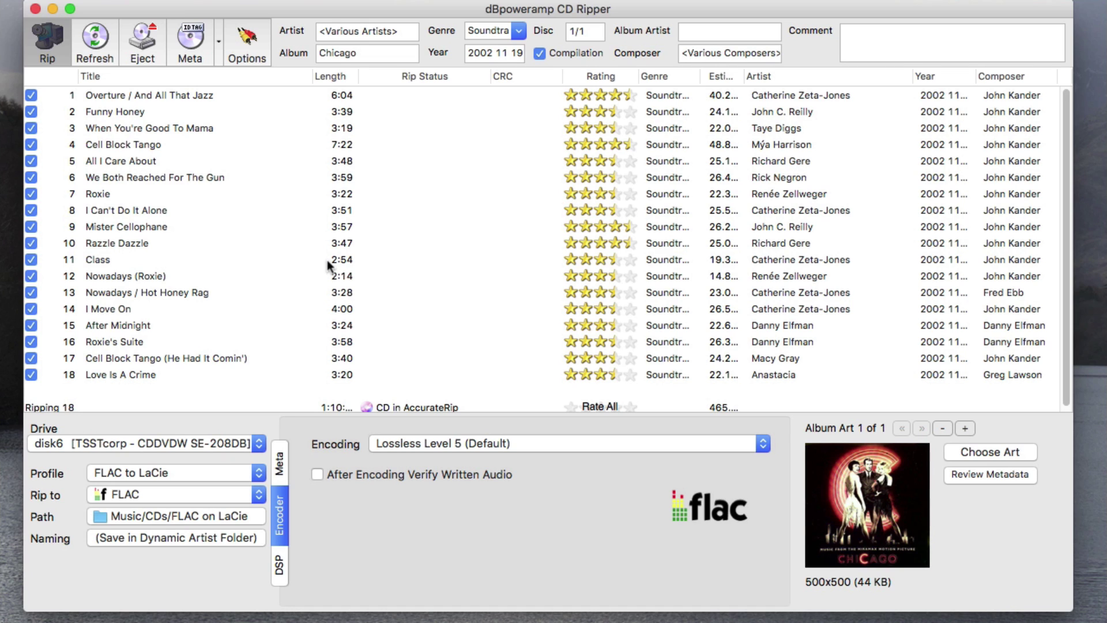
Start ripping all 18 checked tracks to FLAC.
key(super+r)
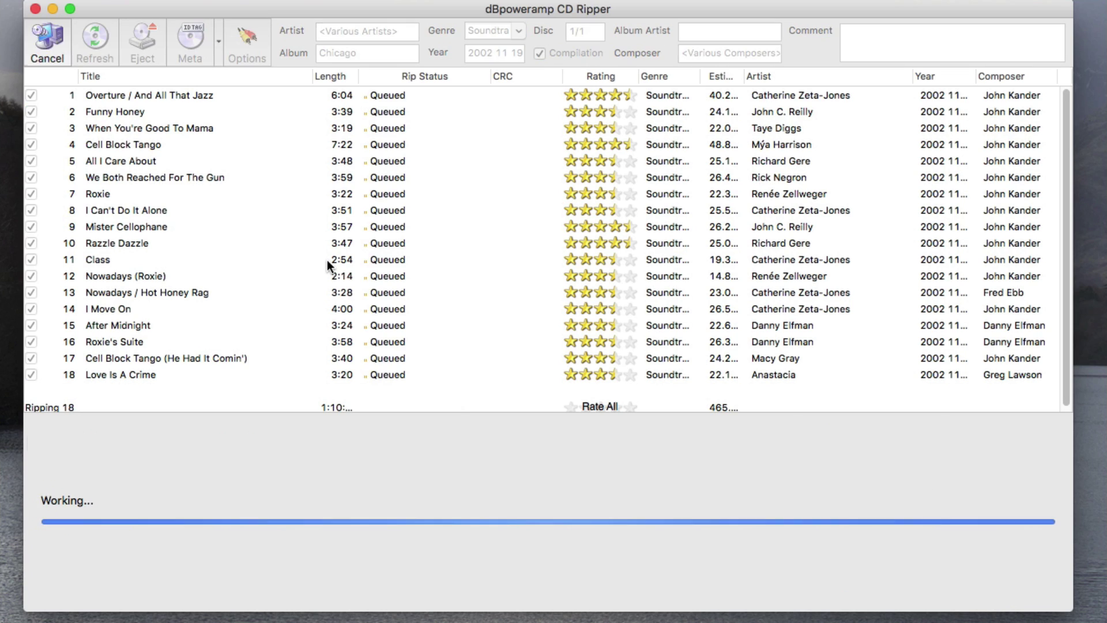